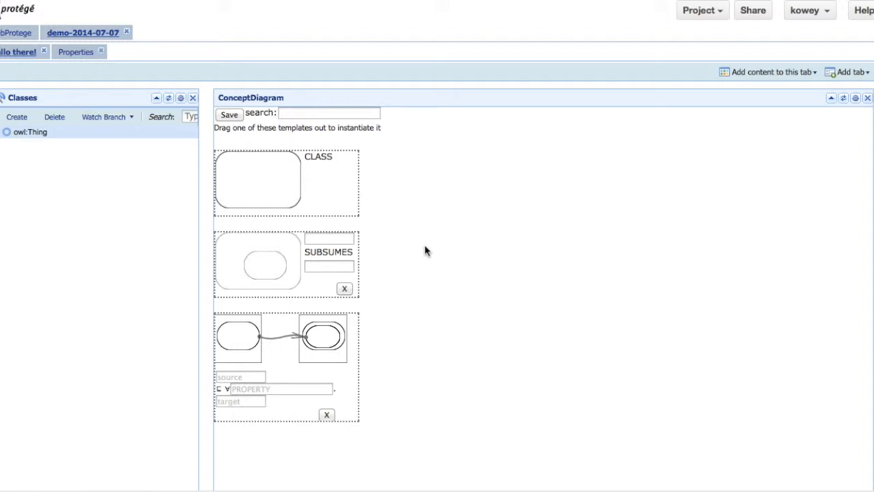
- Examine the project's property tree and the content types available for that view, and return to the concept diagram
{"action": "left_click", "coordinate": [78, 53]}
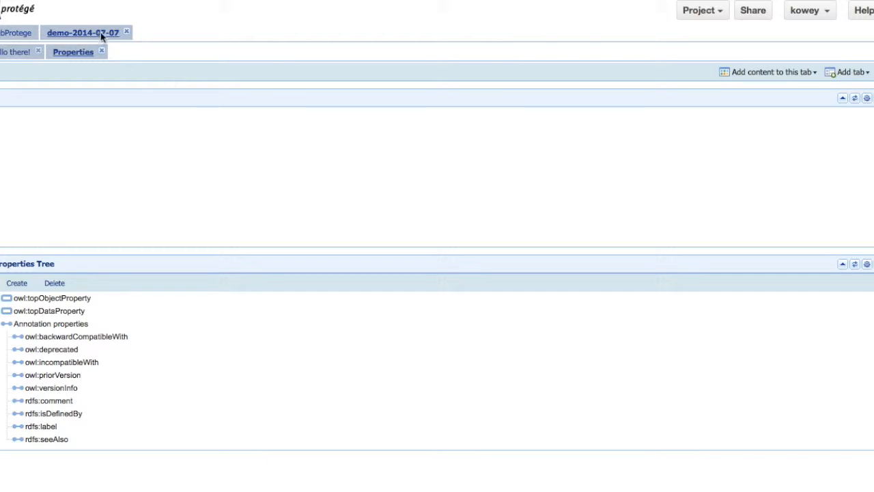
{"action": "left_click", "coordinate": [2, 56]}
{"action": "left_click", "coordinate": [73, 58]}
{"action": "left_click", "coordinate": [17, 48]}
{"action": "left_click", "coordinate": [77, 52]}
{"action": "left_click", "coordinate": [790, 73]}
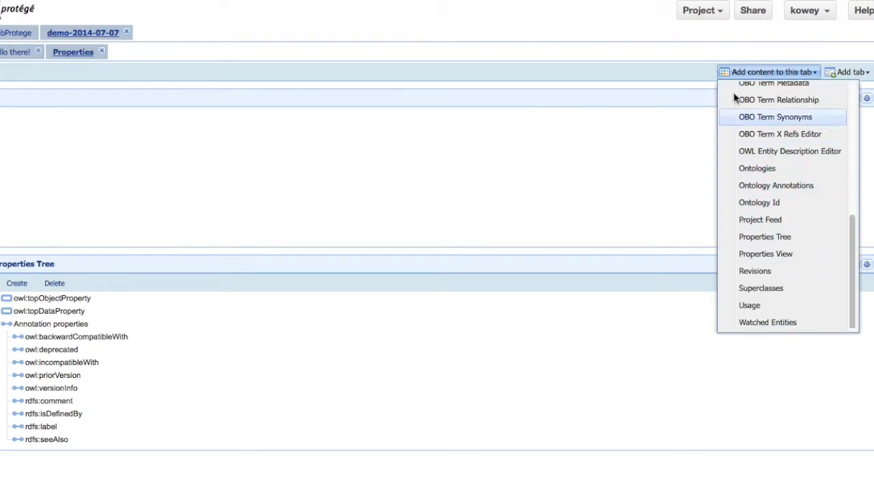
{"action": "left_click", "coordinate": [319, 80]}
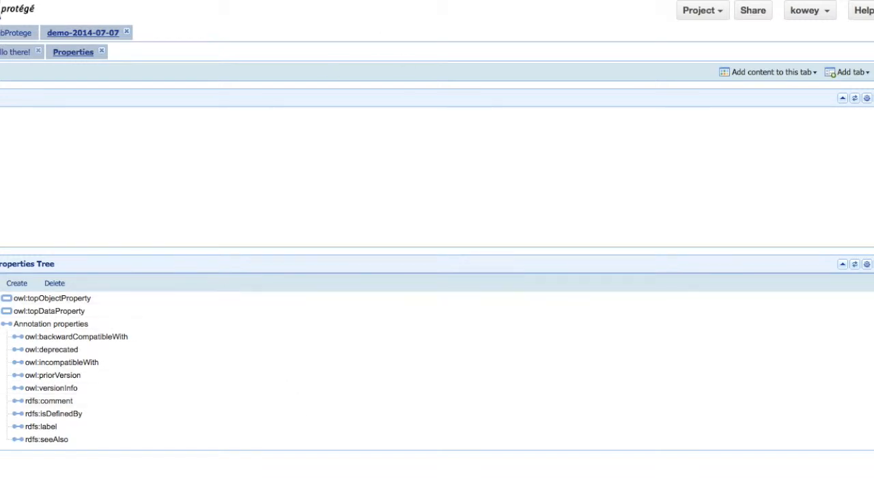
{"action": "left_click", "coordinate": [19, 53]}
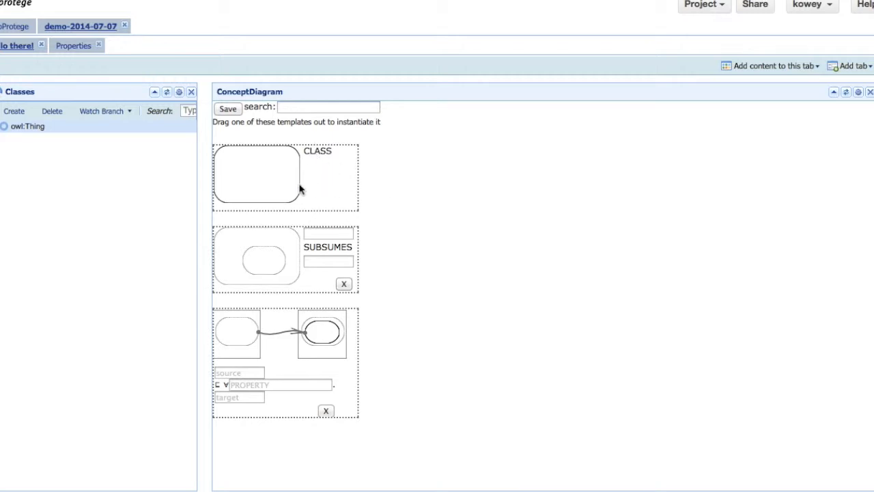
- Place a new class from the CLASS template on the diagram canvas and name it Dog
{"action": "left_click", "coordinate": [294, 188]}
{"action": "left_click_drag", "start_coordinate": [294, 188], "coordinate": [510, 187]}
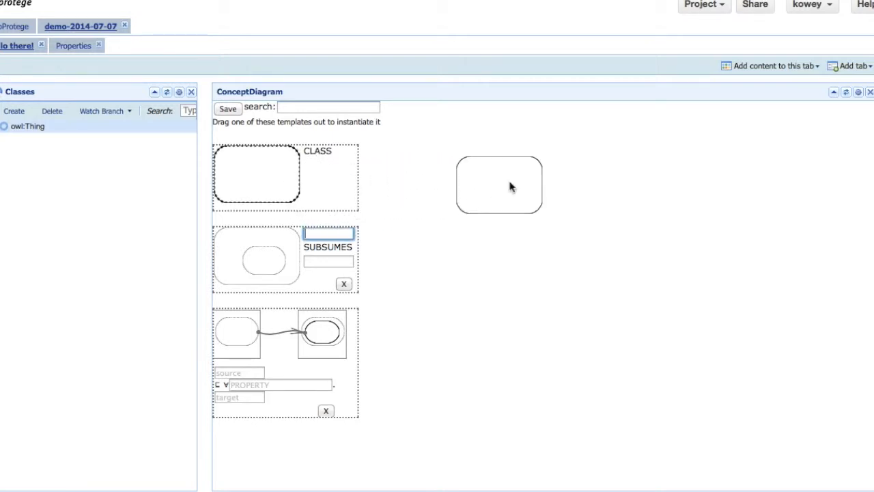
{"action": "left_click", "coordinate": [578, 165]}
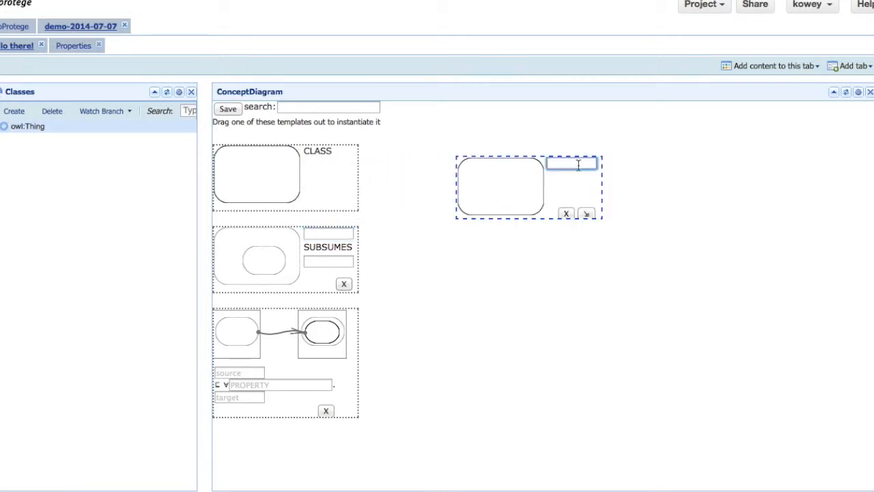
{"action": "type", "text": "Dog"}
{"action": "key", "text": "Return"}
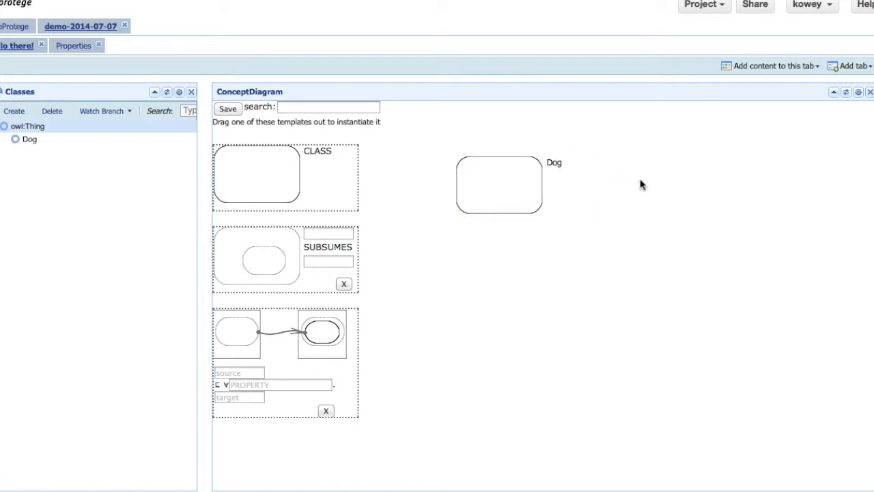
- Add two more classes from the CLASS template to the diagram and name them Puppy and Tail
{"action": "mouse_move", "coordinate": [579, 176]}
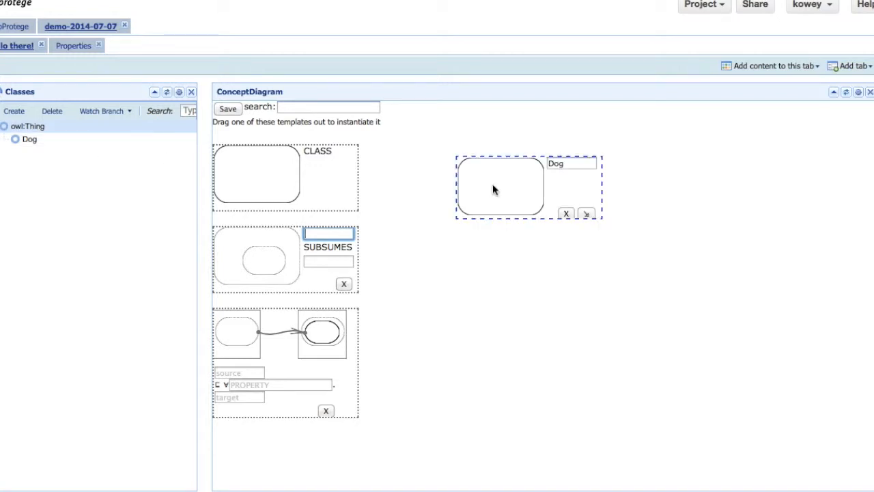
{"action": "left_click_drag", "start_coordinate": [293, 180], "coordinate": [695, 226]}
{"action": "left_click_drag", "start_coordinate": [291, 182], "coordinate": [622, 310]}
{"action": "left_click", "coordinate": [647, 290]}
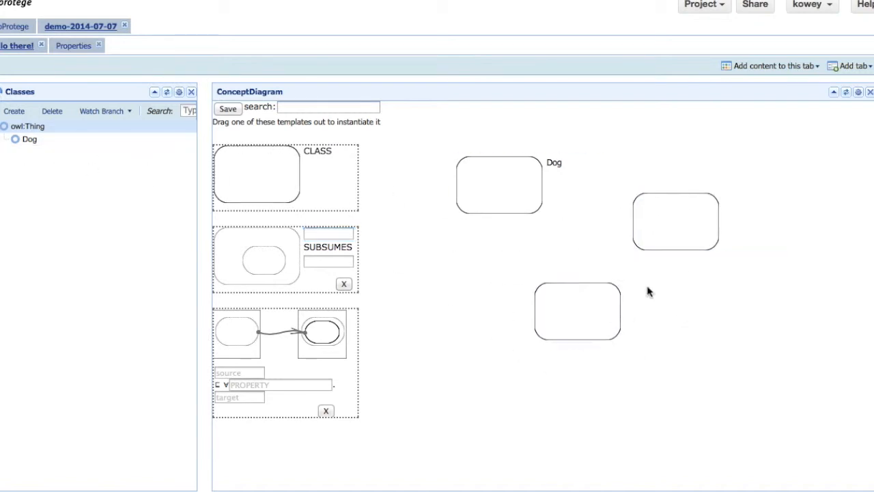
{"action": "left_click", "coordinate": [721, 198]}
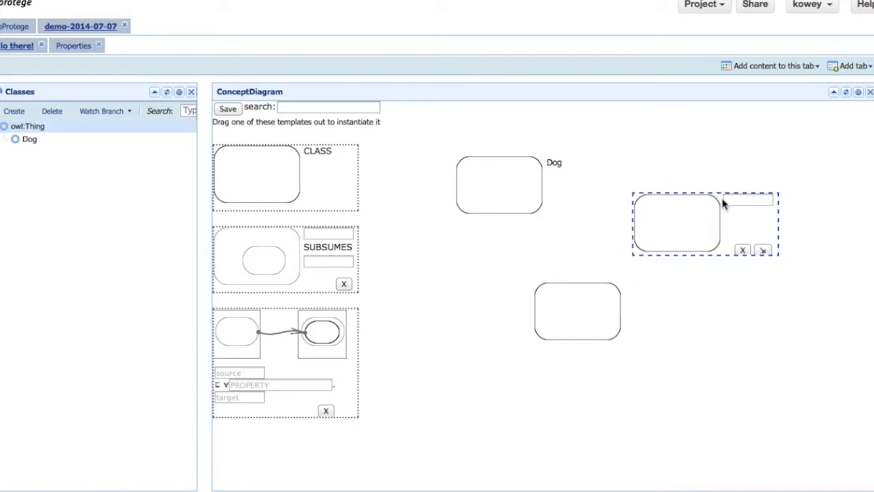
{"action": "type", "text": "Puppy"}
{"action": "left_click", "coordinate": [621, 287]}
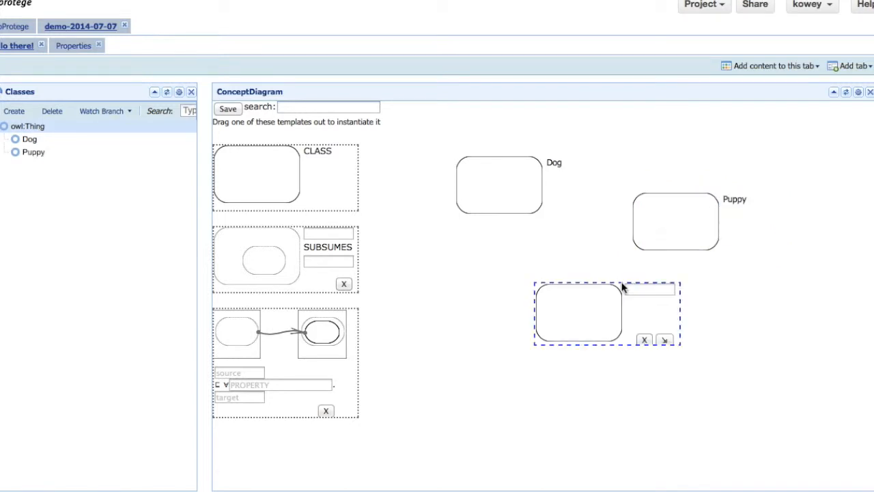
{"action": "type", "text": "Tail"}
{"action": "left_click", "coordinate": [607, 225]}
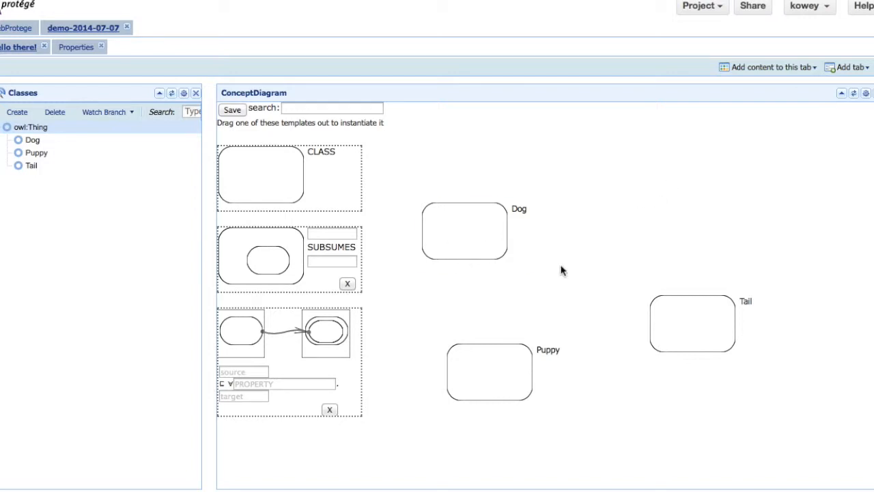
- Enlarge the Dog class shape and use the SUBSUMES template to make Dog subsume Puppy
{"action": "mouse_move", "coordinate": [533, 257]}
{"action": "left_click_drag", "start_coordinate": [503, 250], "coordinate": [585, 300]}
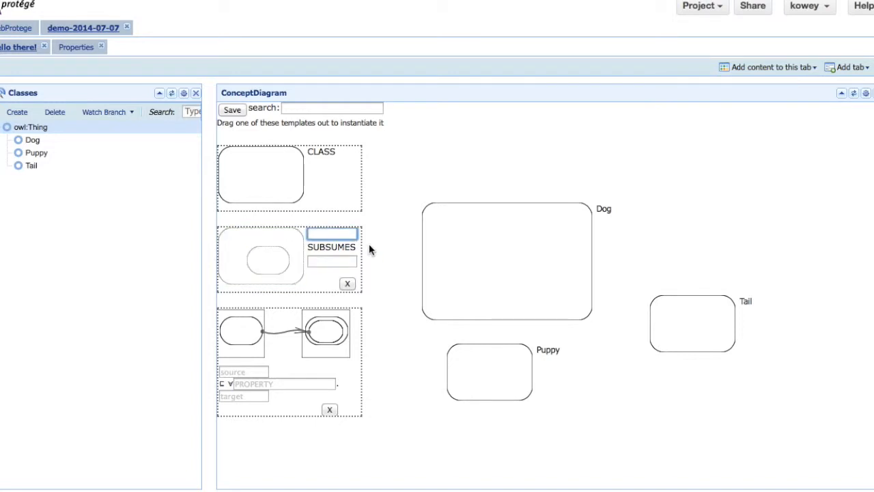
{"action": "mouse_move", "coordinate": [511, 252]}
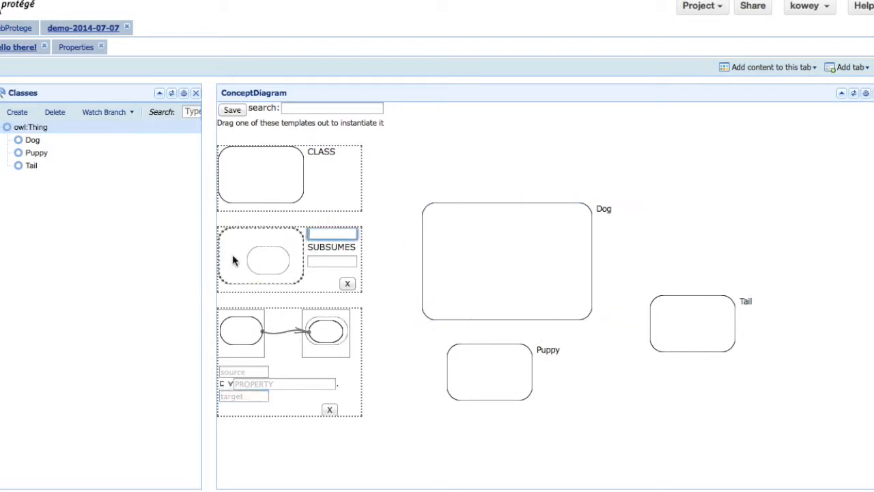
{"action": "left_click", "coordinate": [256, 240]}
{"action": "left_click_drag", "start_coordinate": [257, 241], "coordinate": [501, 242]}
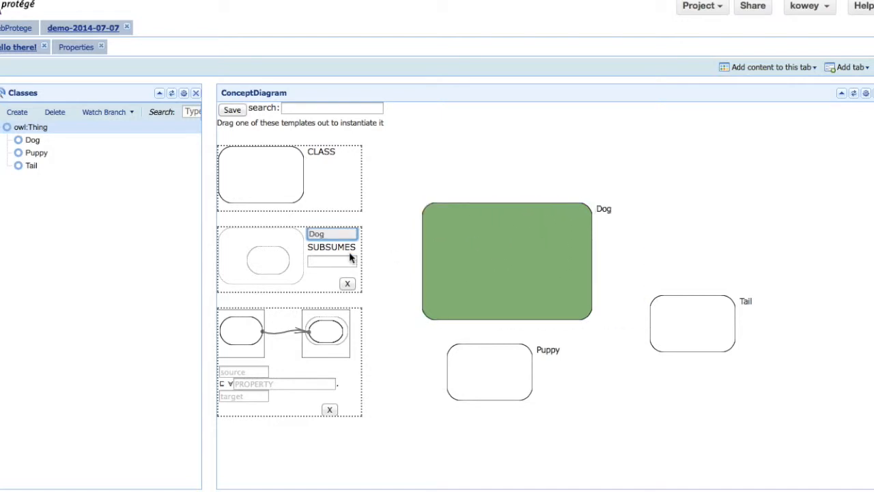
{"action": "left_click_drag", "start_coordinate": [273, 242], "coordinate": [295, 247]}
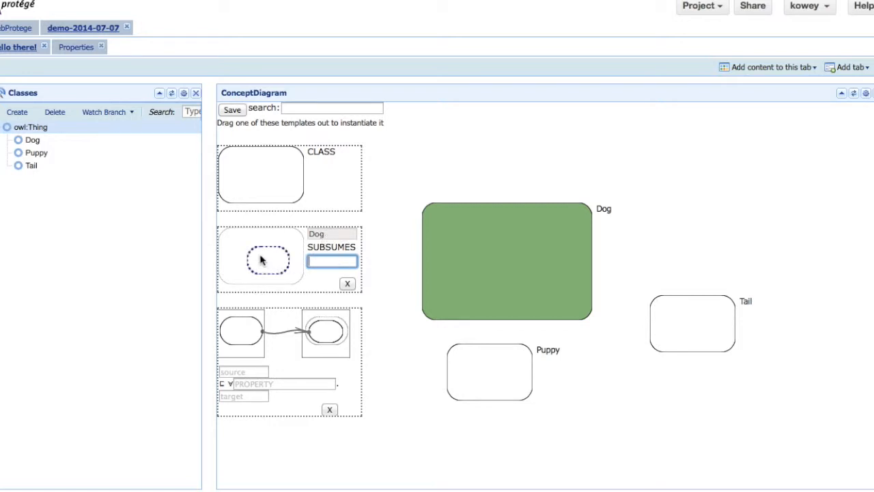
{"action": "left_click_drag", "start_coordinate": [260, 260], "coordinate": [484, 369]}
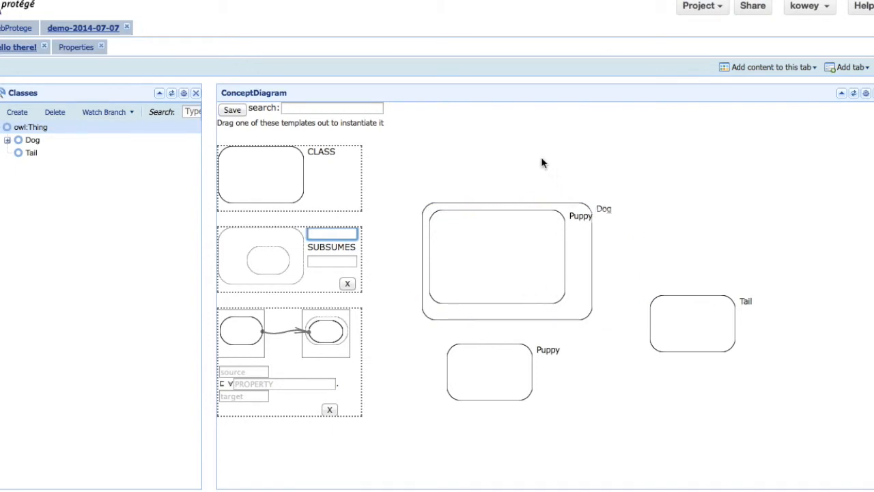
- Expand Dog in the class tree and remove the separate Puppy shape below Dog from the diagram
{"action": "left_click", "coordinate": [6, 140]}
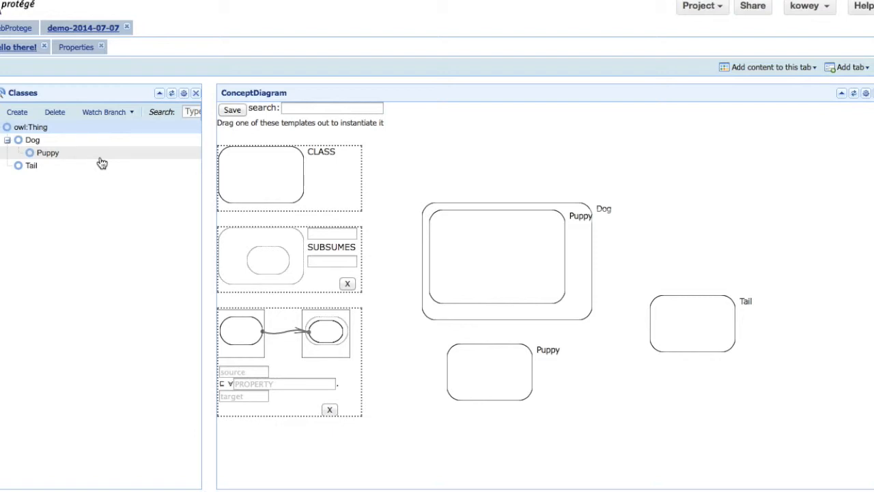
{"action": "mouse_move", "coordinate": [471, 287]}
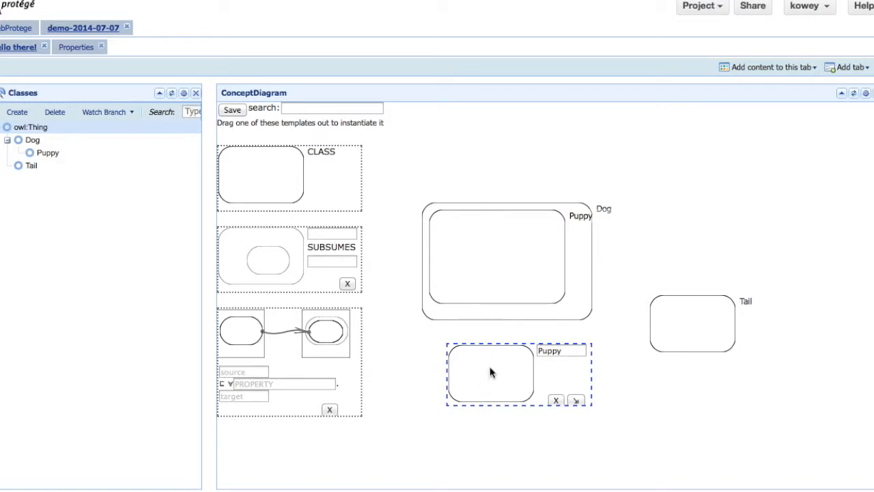
{"action": "mouse_move", "coordinate": [512, 363]}
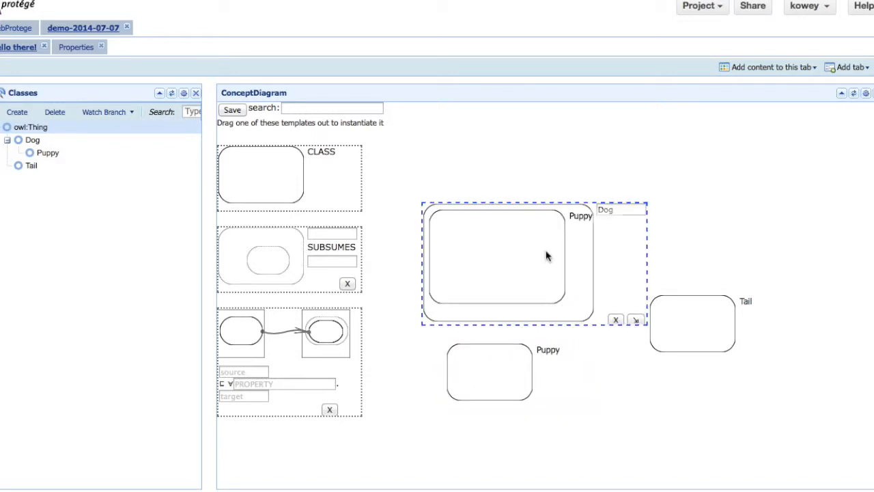
{"action": "mouse_move", "coordinate": [546, 256]}
{"action": "mouse_move", "coordinate": [590, 361]}
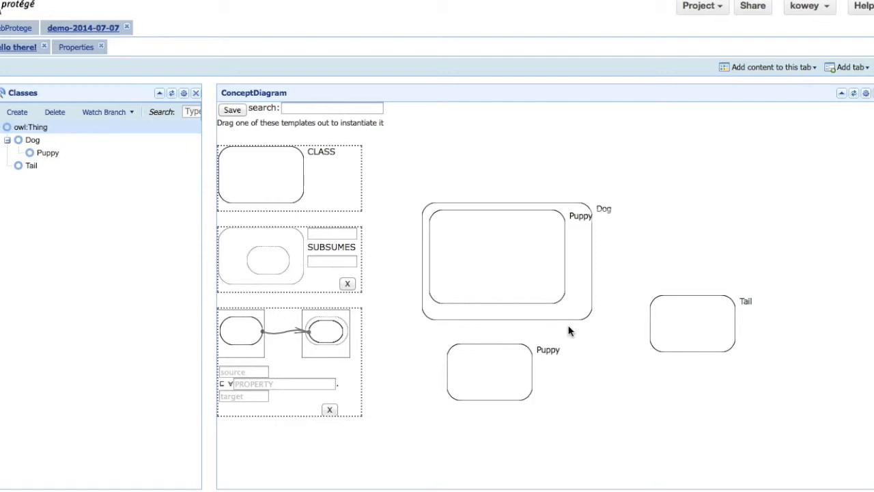
{"action": "mouse_move", "coordinate": [517, 388]}
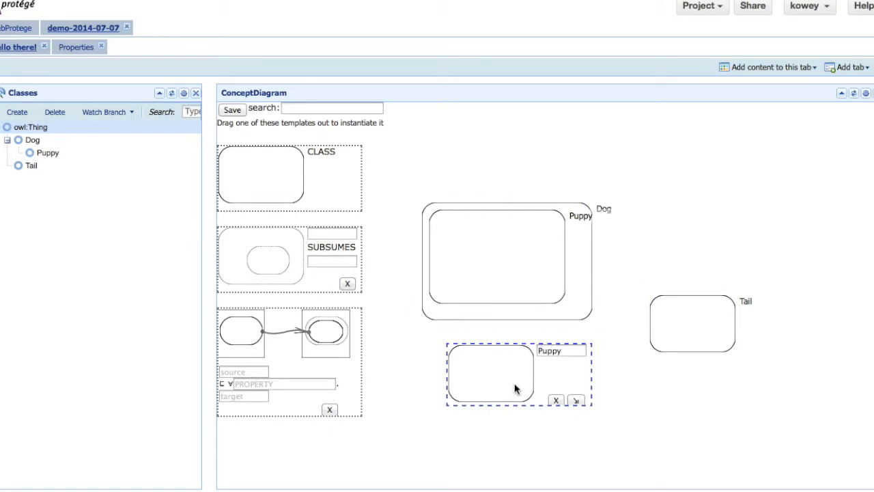
{"action": "left_click", "coordinate": [552, 400]}
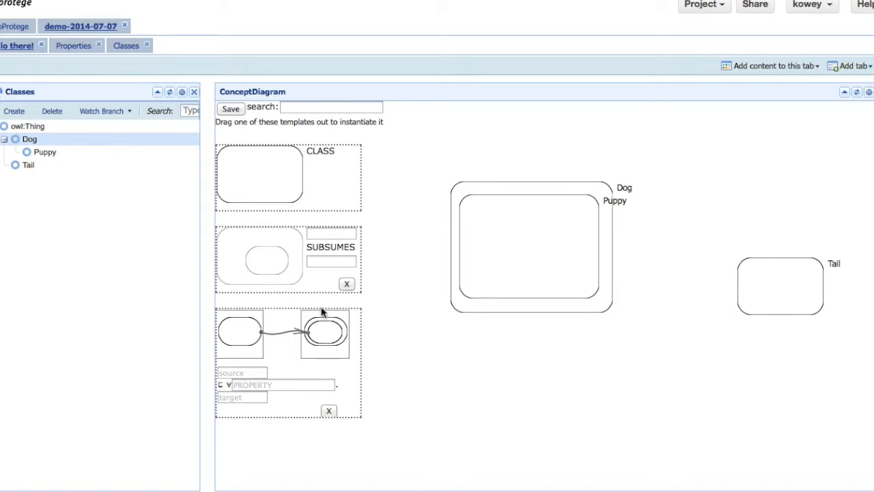
- Instantiate the property template with Dog as the source and Tail as the target
{"action": "left_click", "coordinate": [377, 351]}
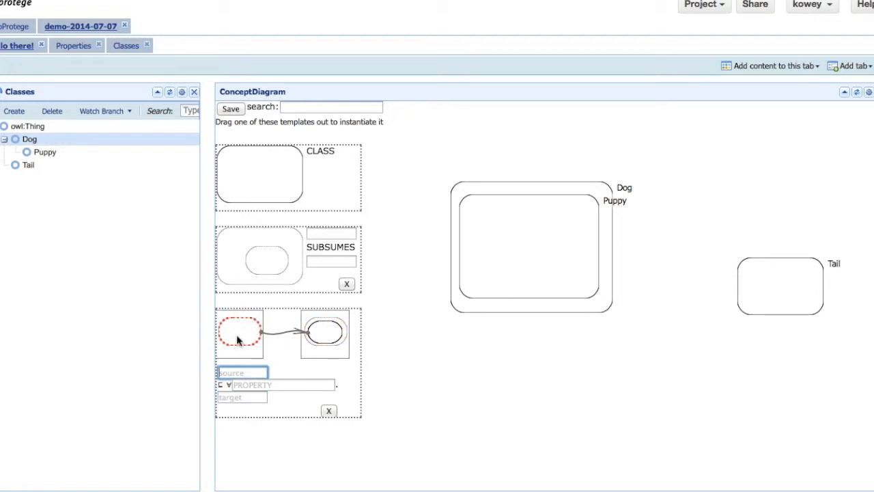
{"action": "left_click_drag", "start_coordinate": [239, 343], "coordinate": [498, 191]}
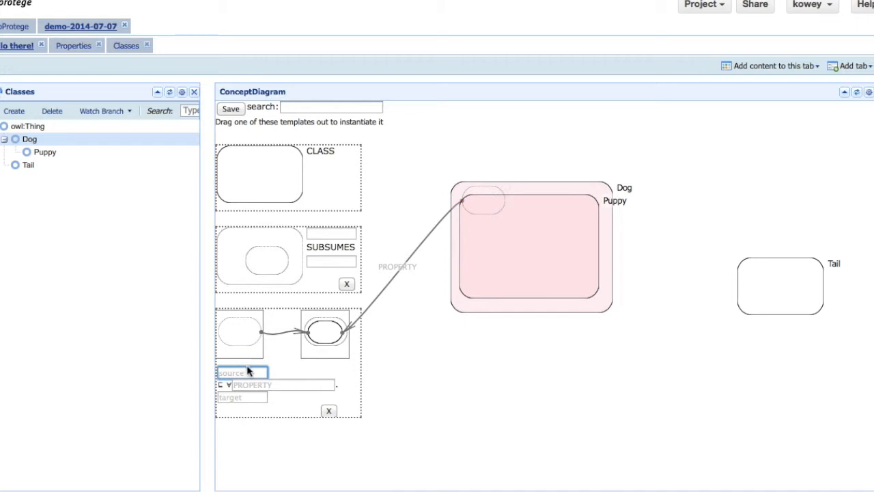
{"action": "type", "text": "D"}
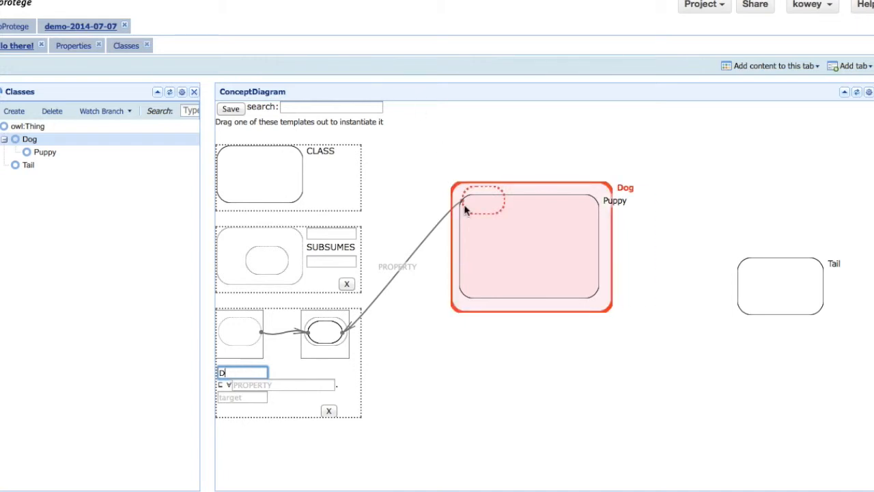
{"action": "left_click", "coordinate": [482, 193]}
{"action": "mouse_move", "coordinate": [481, 193]}
{"action": "left_mouse_down"}
{"action": "mouse_move", "coordinate": [480, 202]}
{"action": "mouse_move", "coordinate": [482, 176]}
{"action": "mouse_move", "coordinate": [478, 183]}
{"action": "left_mouse_up"}
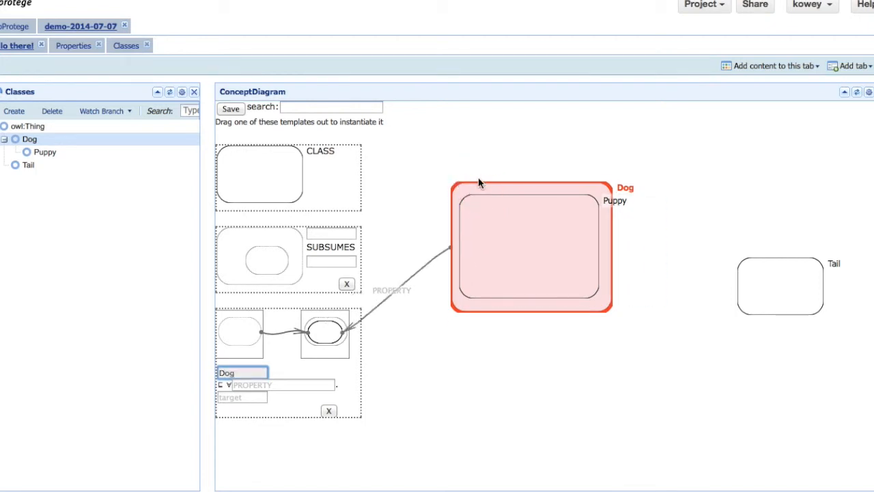
{"action": "left_click", "coordinate": [324, 331]}
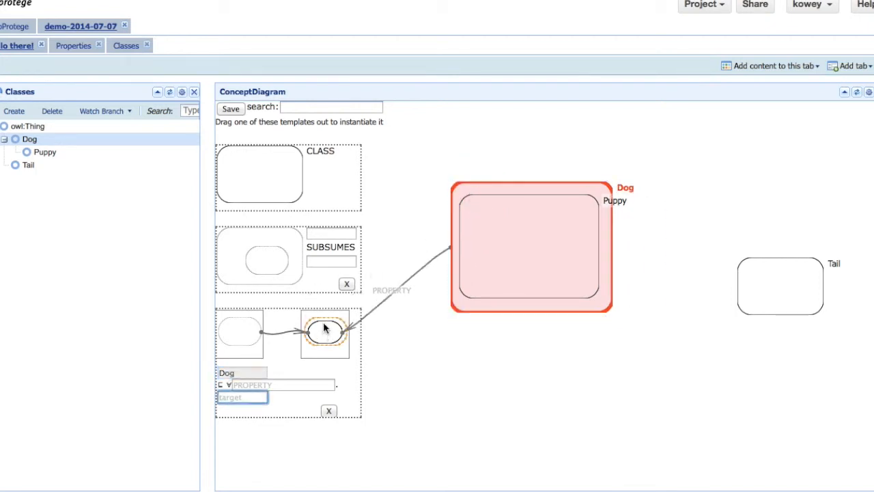
{"action": "left_click_drag", "start_coordinate": [324, 329], "coordinate": [771, 283]}
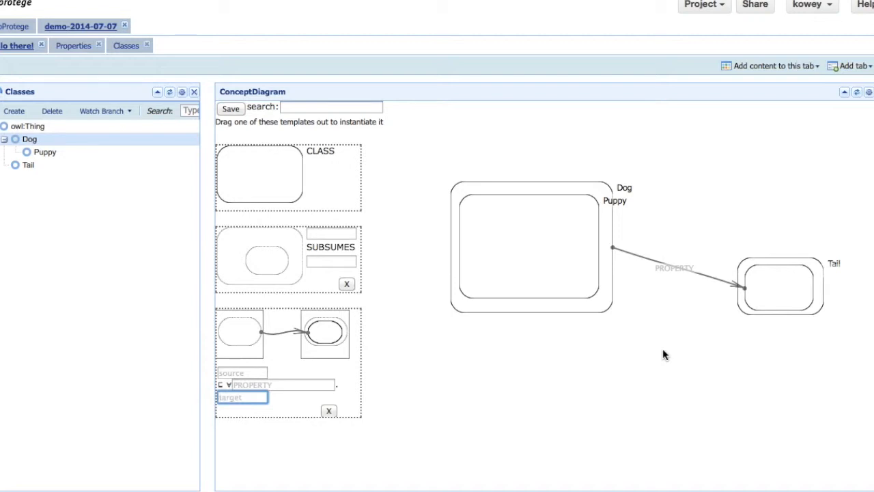
- Name the property on the arrow from Dog to Tail "wag"
{"action": "mouse_move", "coordinate": [825, 314]}
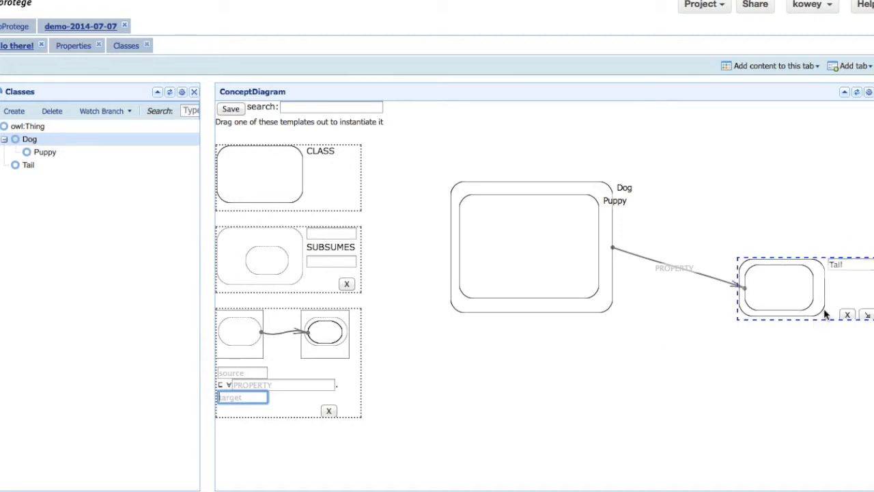
{"action": "mouse_move", "coordinate": [607, 243]}
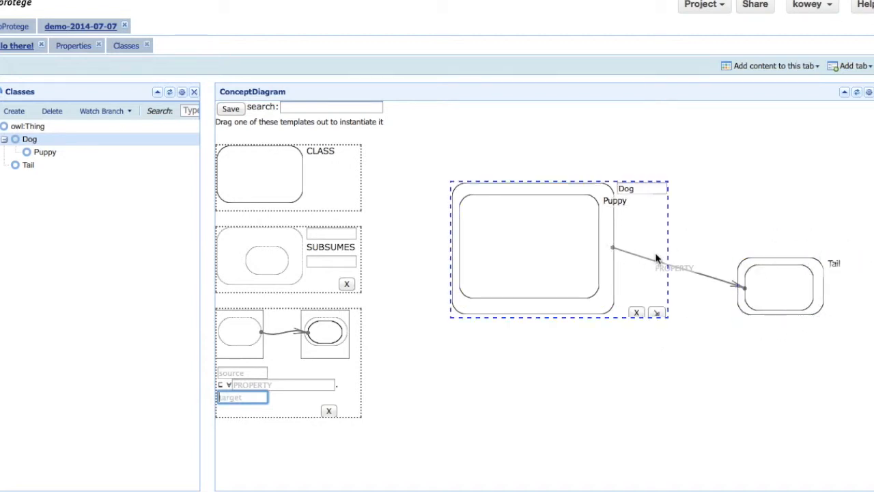
{"action": "mouse_move", "coordinate": [759, 311]}
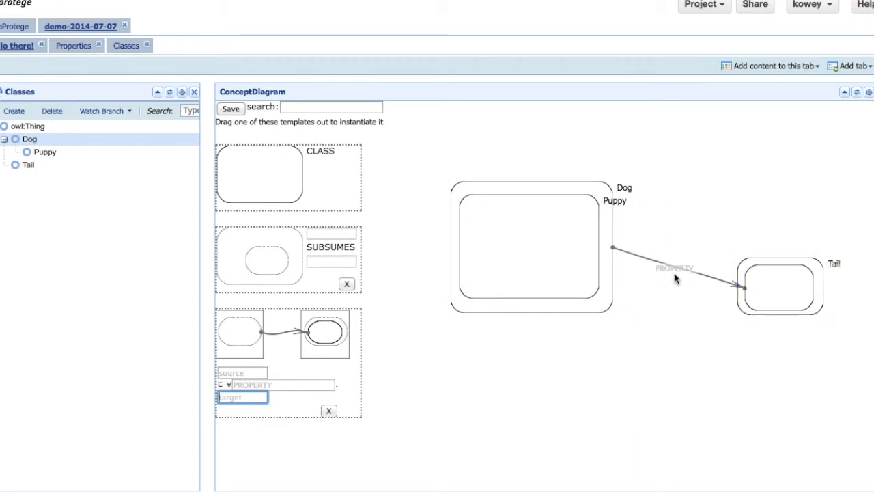
{"action": "mouse_move", "coordinate": [676, 271]}
{"action": "mouse_move", "coordinate": [674, 269]}
{"action": "left_click", "coordinate": [701, 302]}
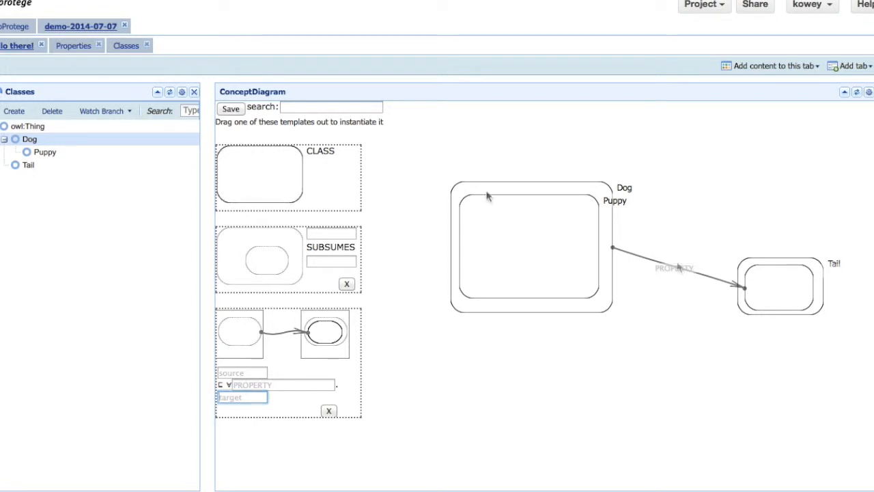
{"action": "left_click", "coordinate": [682, 265]}
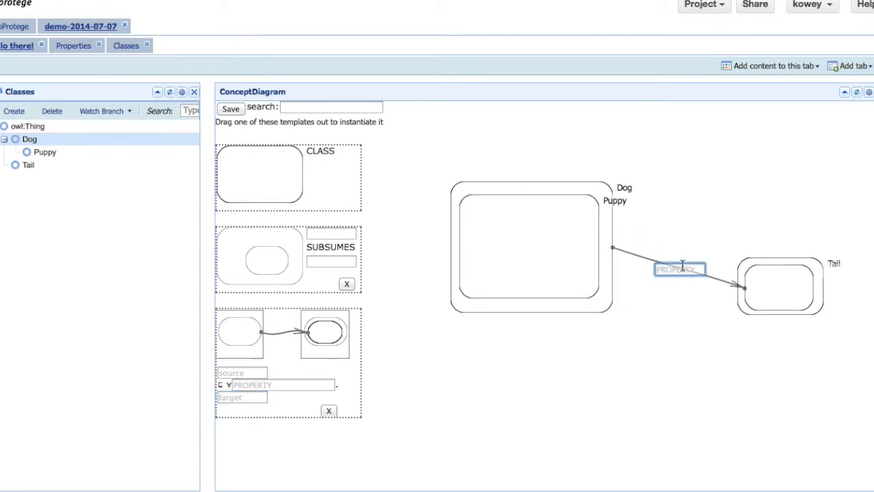
{"action": "type", "text": "wag"}
{"action": "left_click", "coordinate": [681, 340]}
- Check the object properties in the properties tree and select the wag property
{"action": "left_click", "coordinate": [80, 49]}
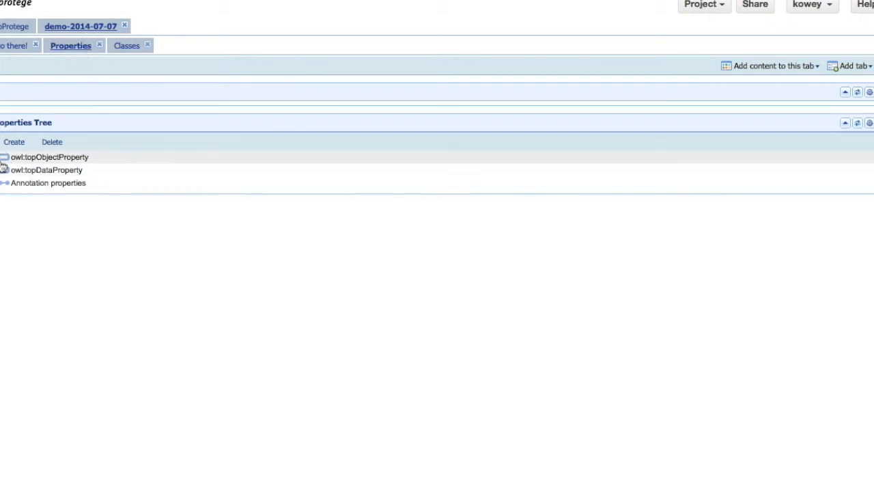
{"action": "left_click", "coordinate": [78, 183]}
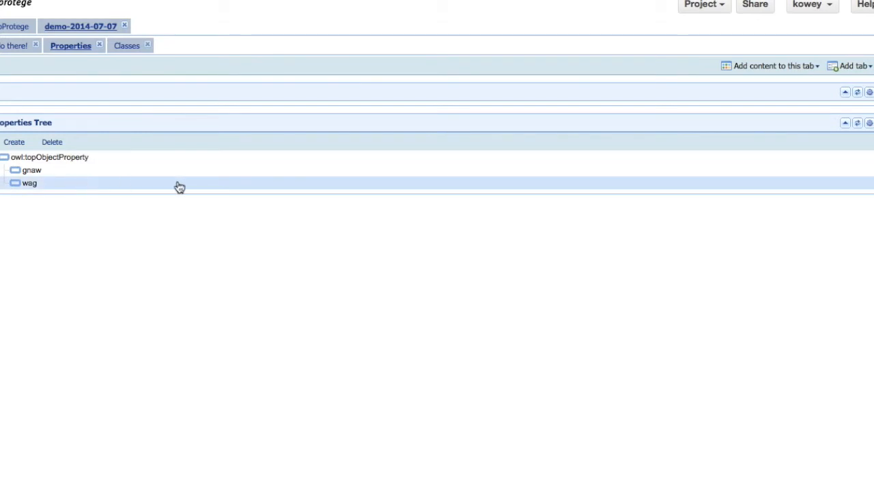
{"action": "scroll", "coordinate": [232, 181], "scroll_direction": "down", "scroll_amount": 1}
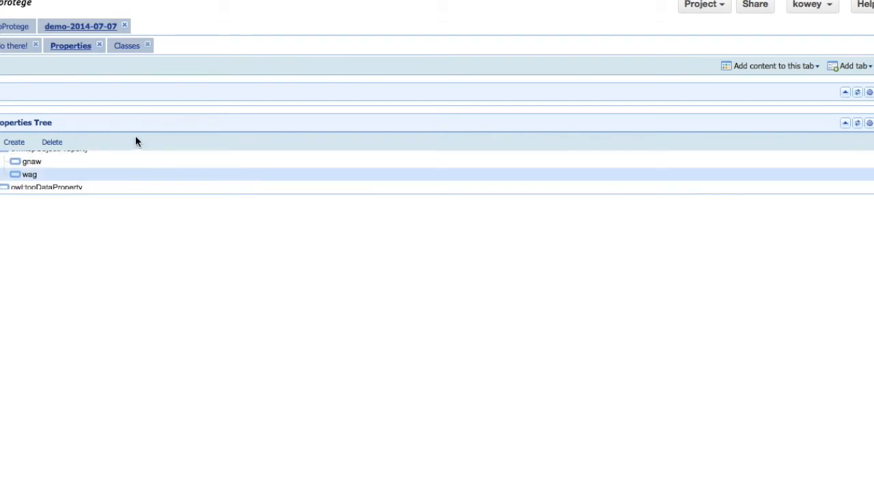
- Refresh the Dog class description and highlight the "wag only Tail" axiom under SubClassOf
{"action": "left_click", "coordinate": [120, 48]}
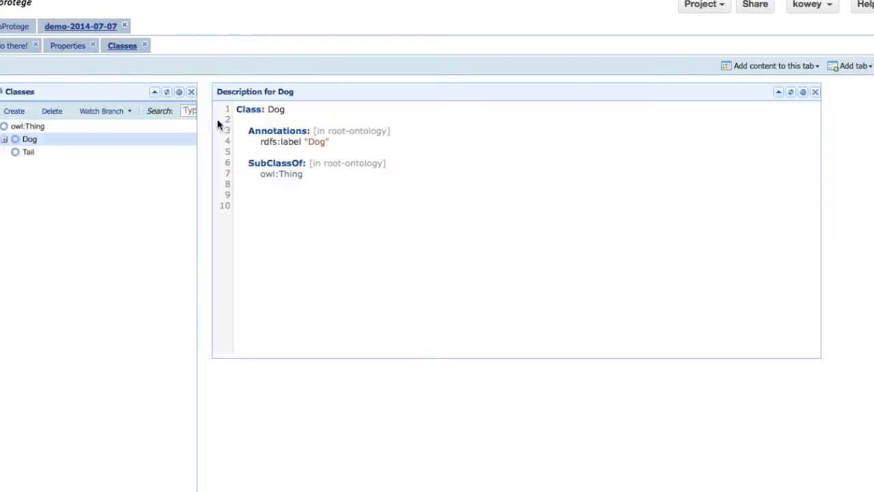
{"action": "left_click_drag", "start_coordinate": [73, 141], "coordinate": [73, 157]}
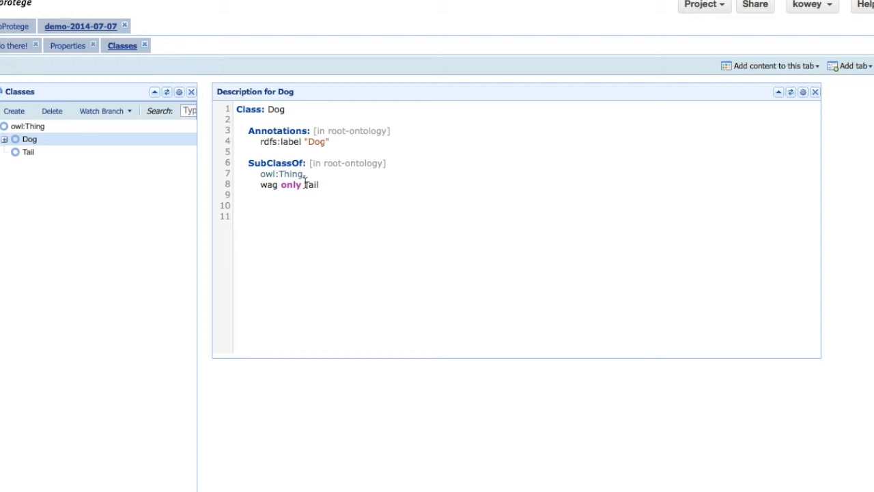
{"action": "left_click_drag", "start_coordinate": [261, 184], "coordinate": [346, 184]}
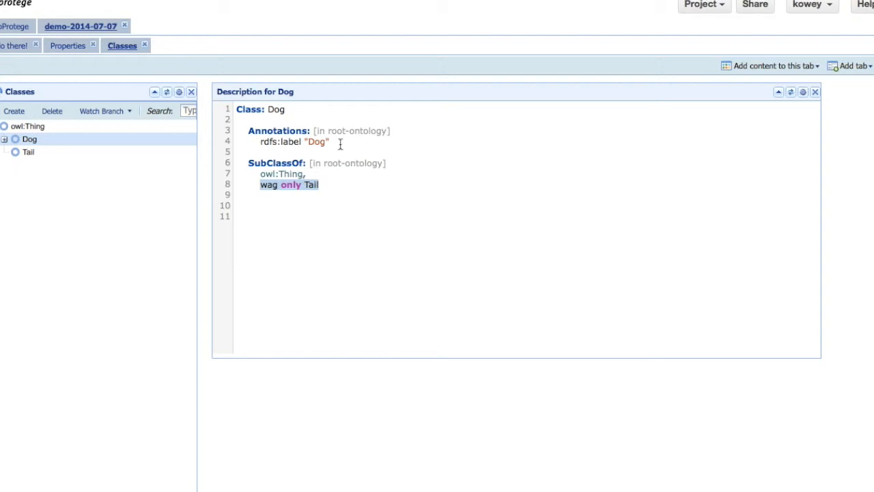
{"action": "left_click", "coordinate": [351, 203]}
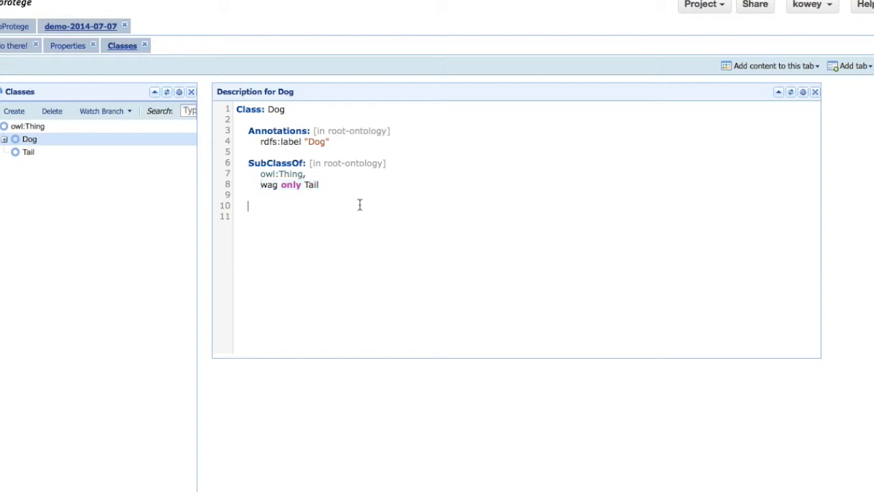
- Compare the wag arrow from Dog to Tail in the concept diagram with the Dog class description, ending on the diagram
{"action": "left_click", "coordinate": [16, 43]}
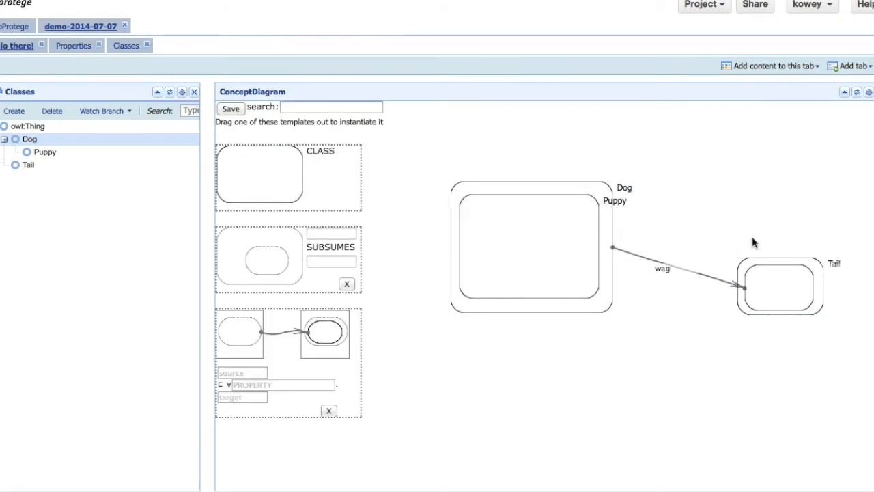
{"action": "left_click", "coordinate": [117, 48]}
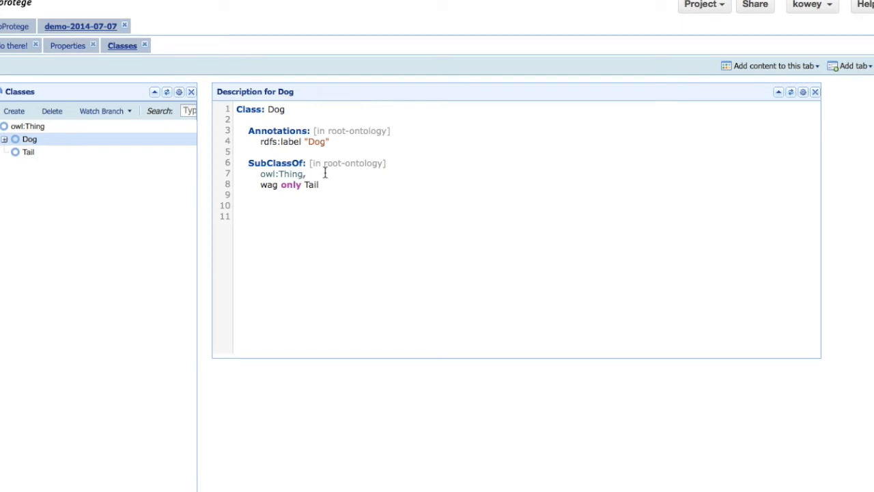
{"action": "left_click", "coordinate": [6, 48]}
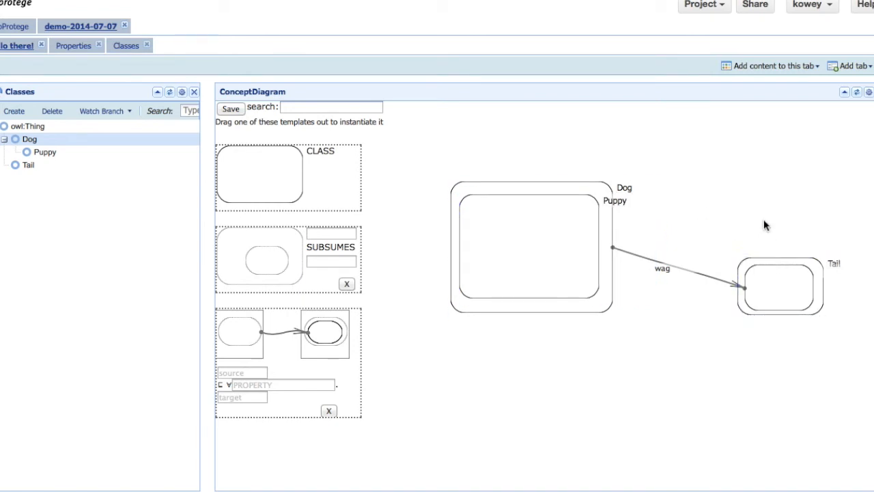
{"action": "mouse_move", "coordinate": [779, 262]}
{"action": "left_click", "coordinate": [419, 341]}
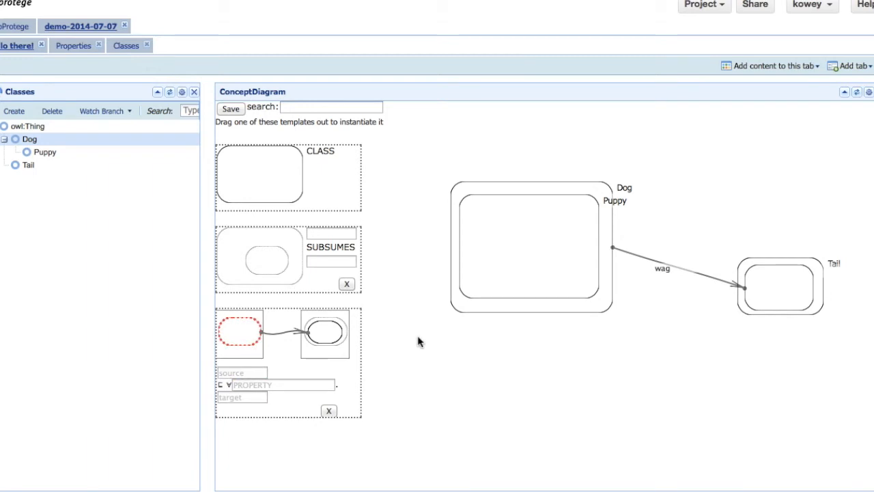